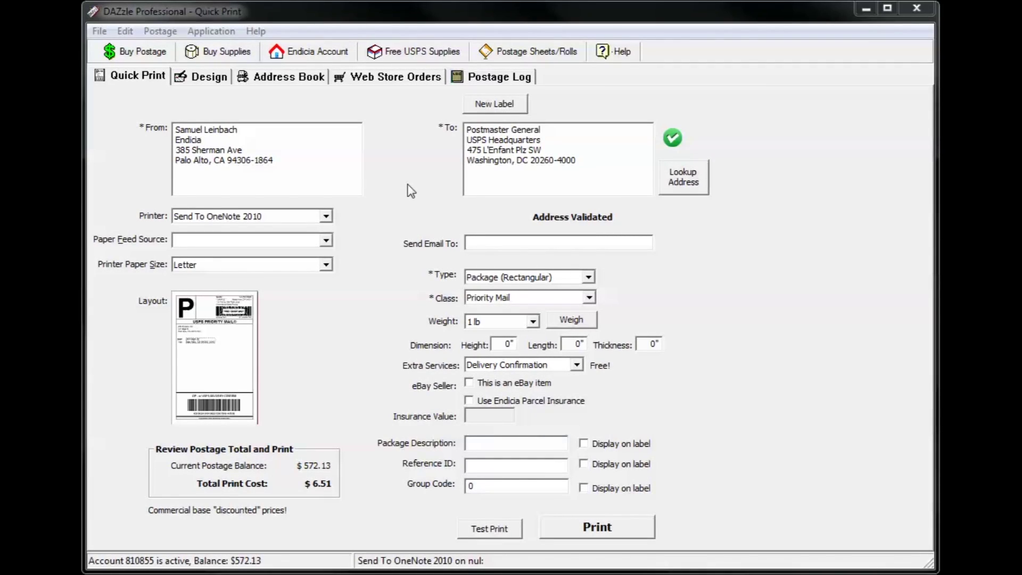
# Step: On the Design tab, load the International Label - Small 6x4 layout file
pyautogui.click(211, 79)
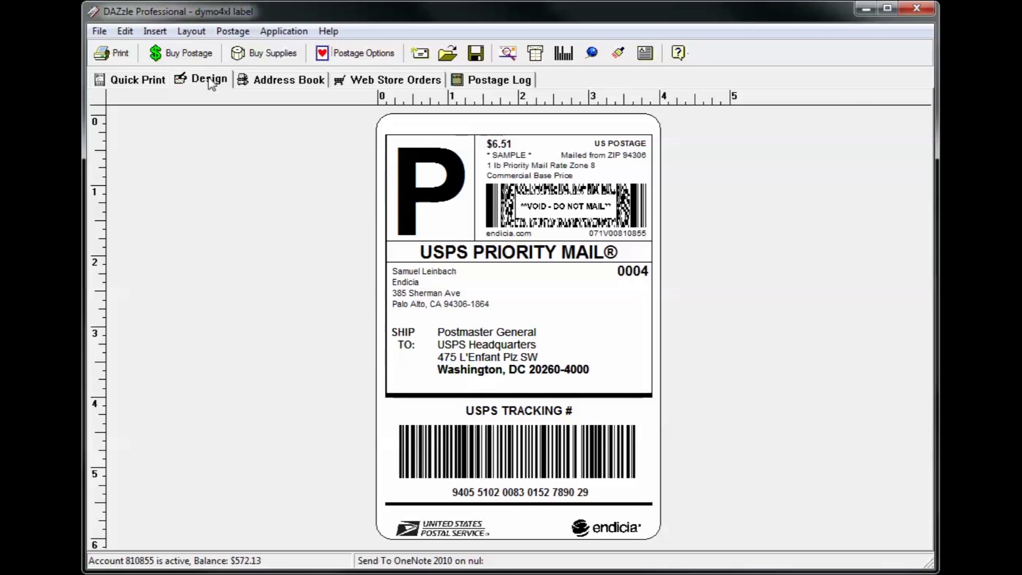
pyautogui.click(447, 54)
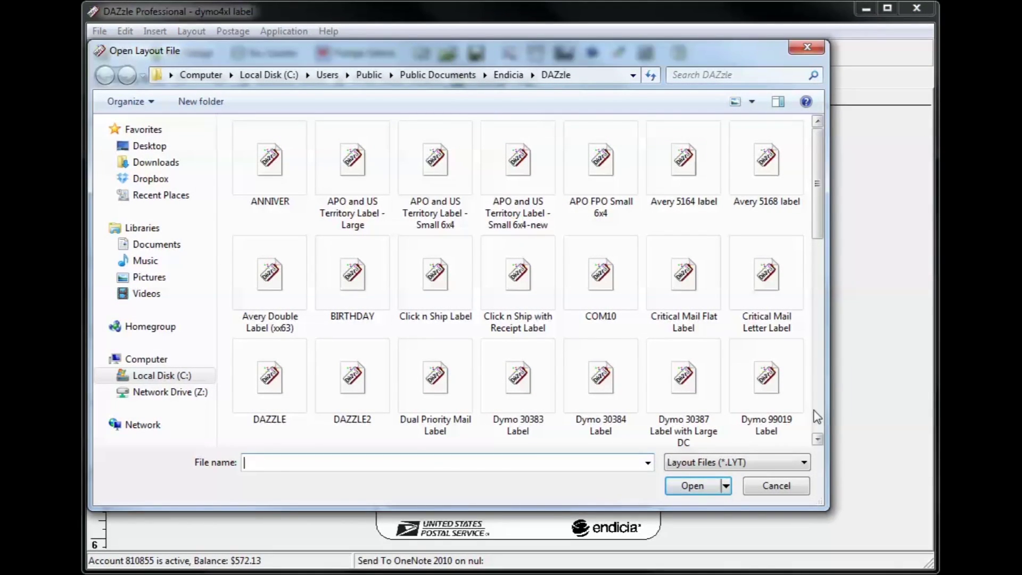
pyautogui.scroll(-2, 816, 416)
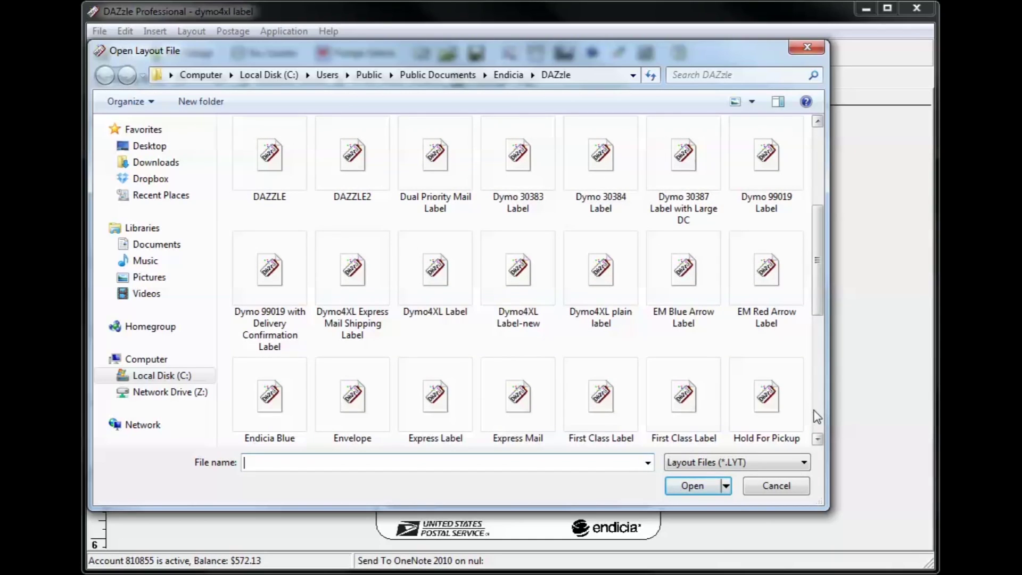
pyautogui.scroll(-2, 817, 416)
pyautogui.scroll(-3, 814, 412)
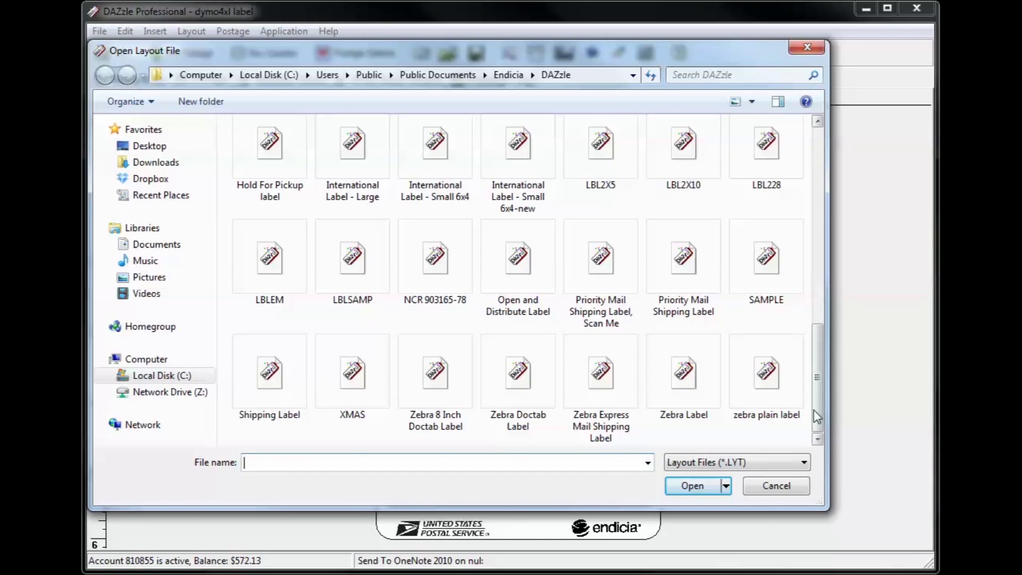
pyautogui.click(444, 173)
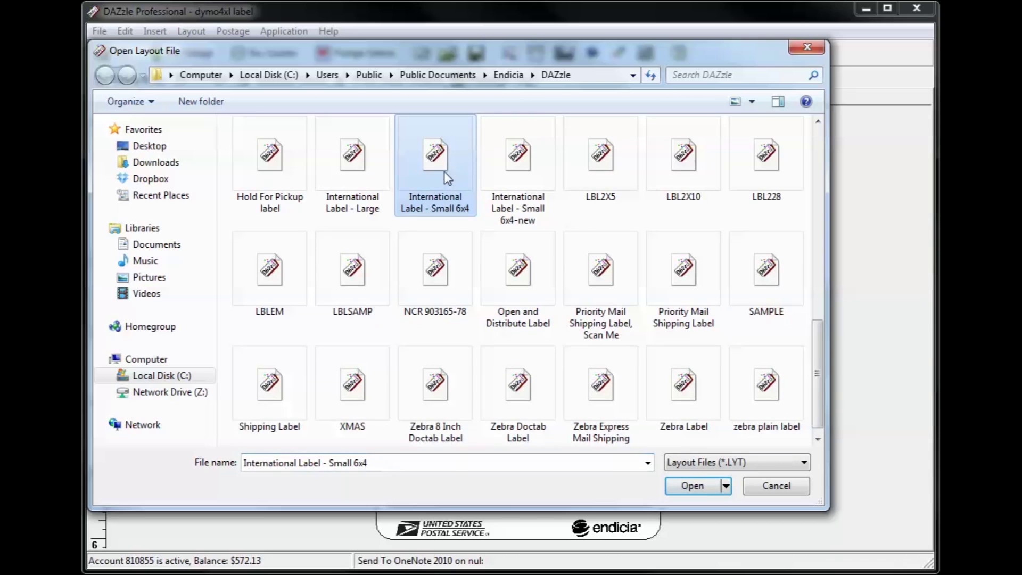
pyautogui.click(702, 485)
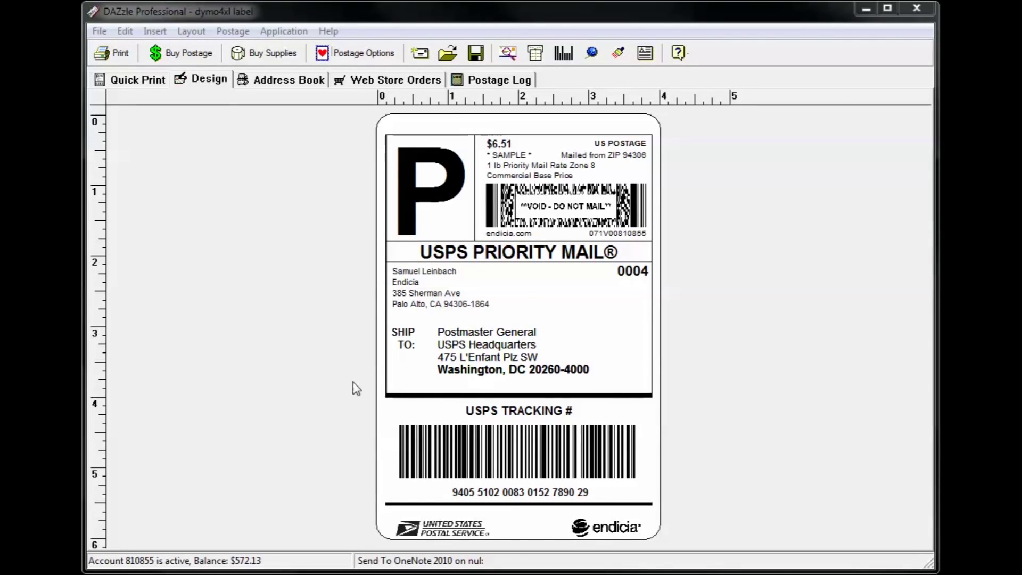
pyautogui.doubleClick(472, 369)
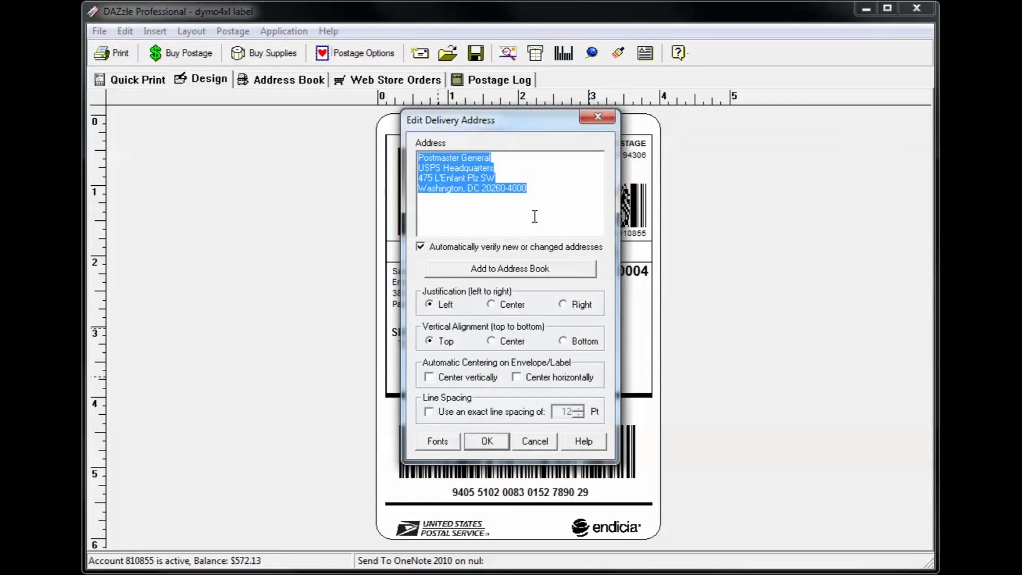
pyautogui.click(488, 440)
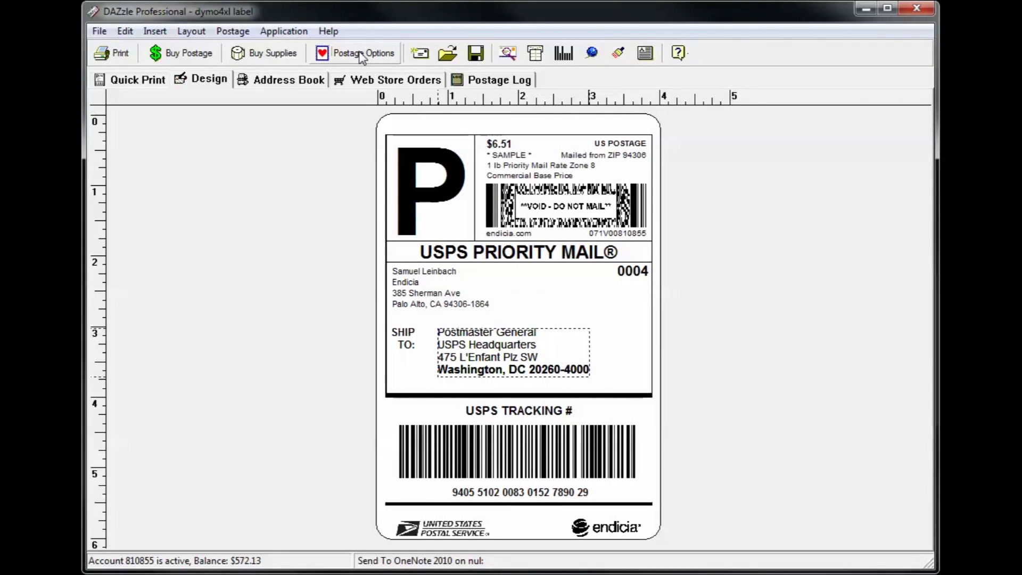
pyautogui.click(360, 53)
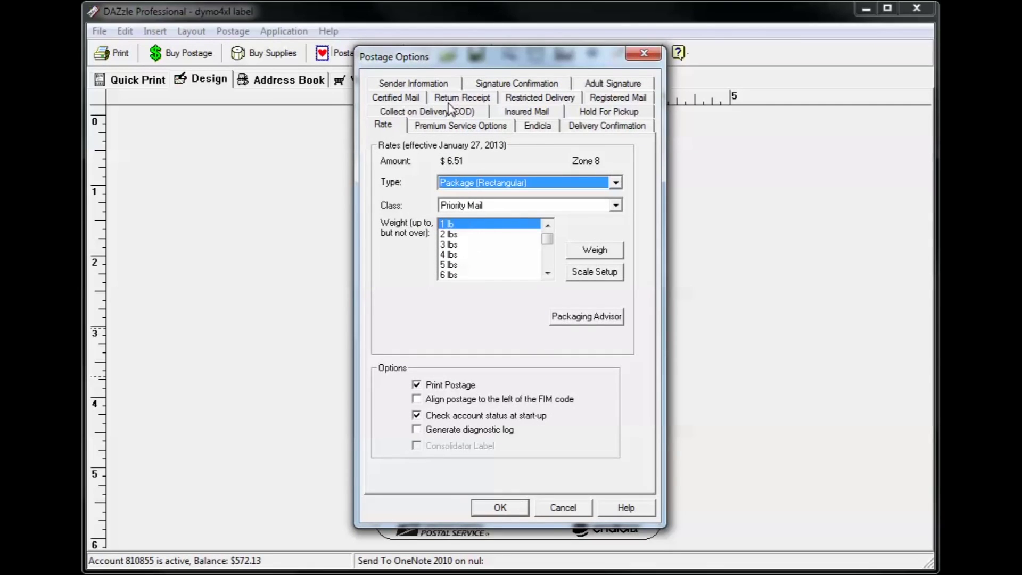
pyautogui.click(500, 507)
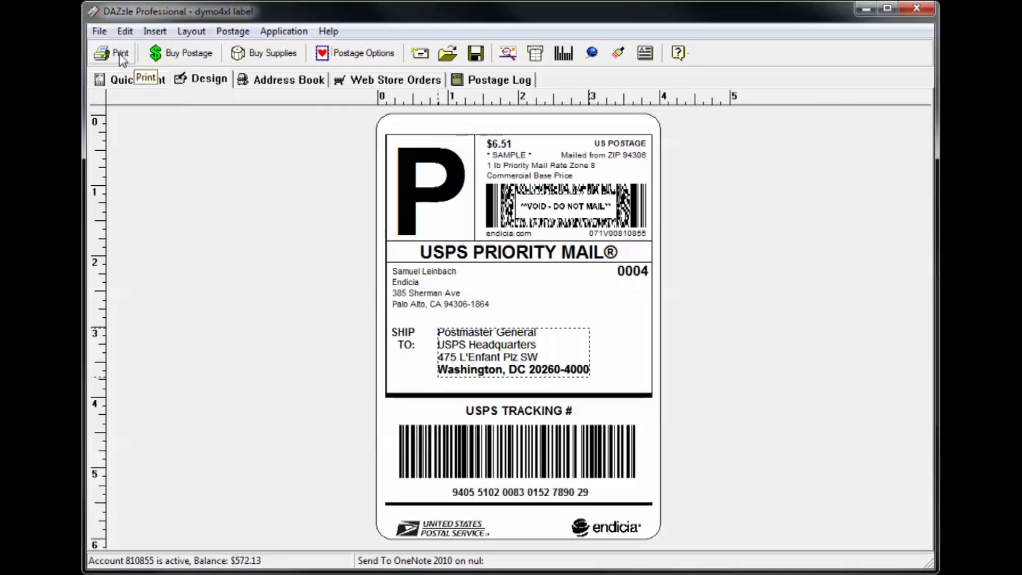
# Step: Insert the Endicia_Logo_Small_BLACK graphic at 100% beside the return address
pyautogui.click(717, 155)
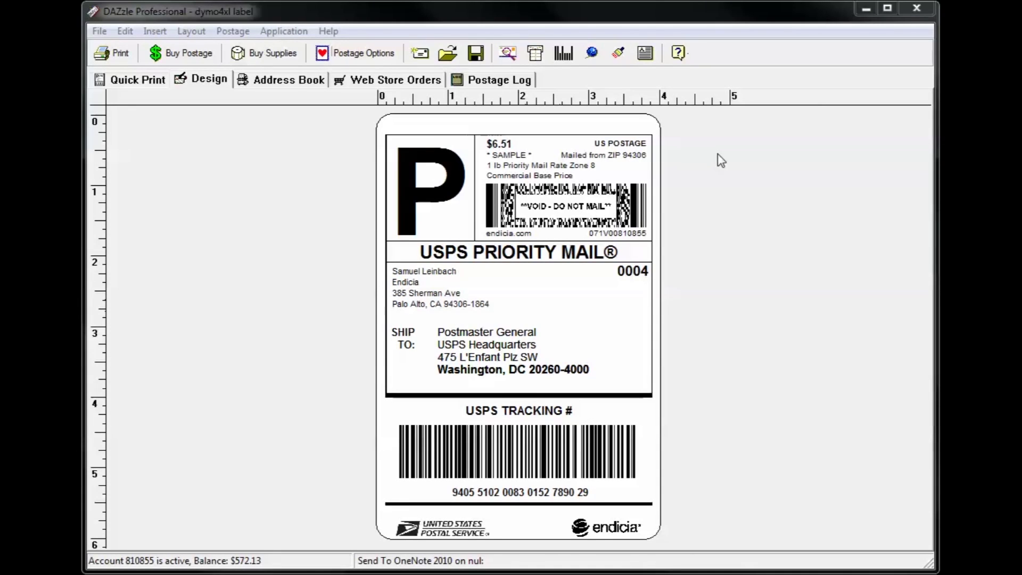
pyautogui.click(592, 54)
pyautogui.click(395, 205)
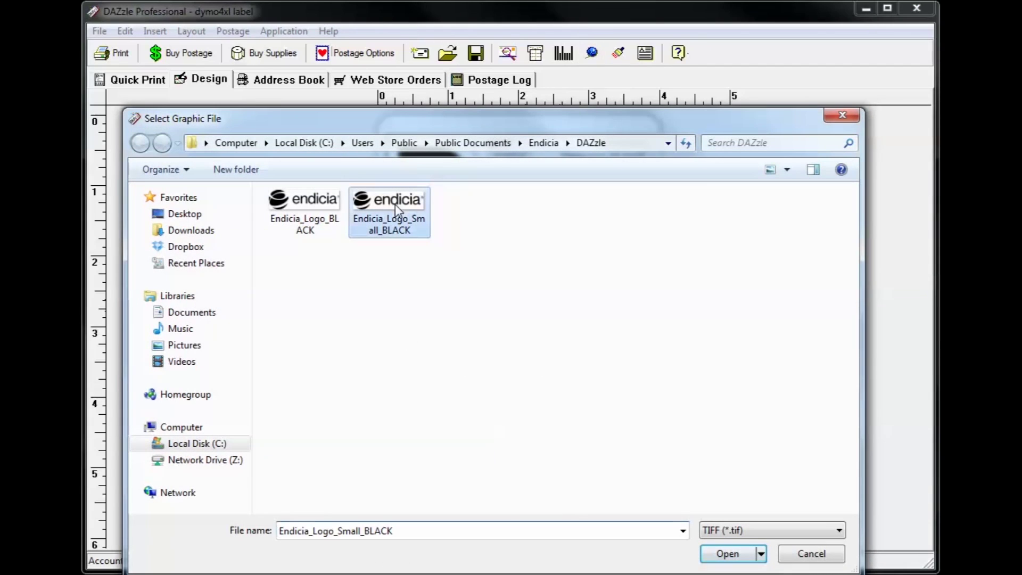
pyautogui.click(727, 553)
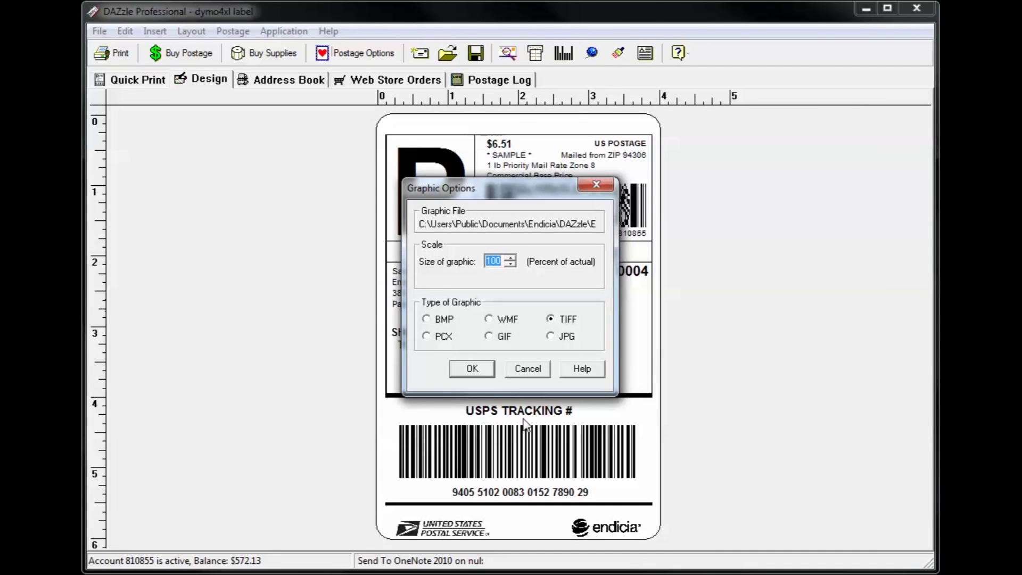
pyautogui.click(472, 368)
pyautogui.click(504, 274)
# Step: Add a rubber stamp showing the Transaction ID reference field under the logo
pyautogui.click(618, 53)
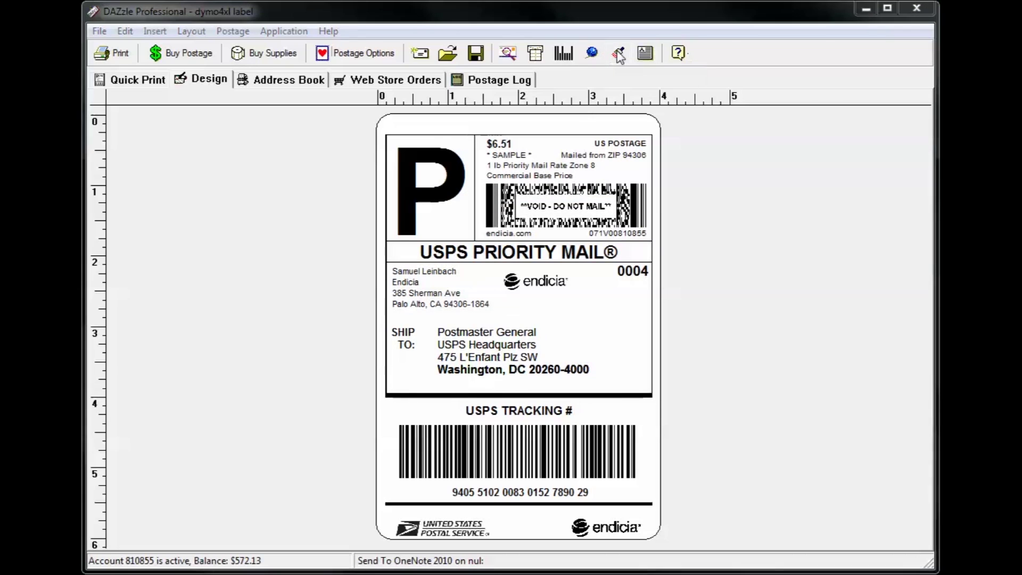
pyautogui.click(461, 174)
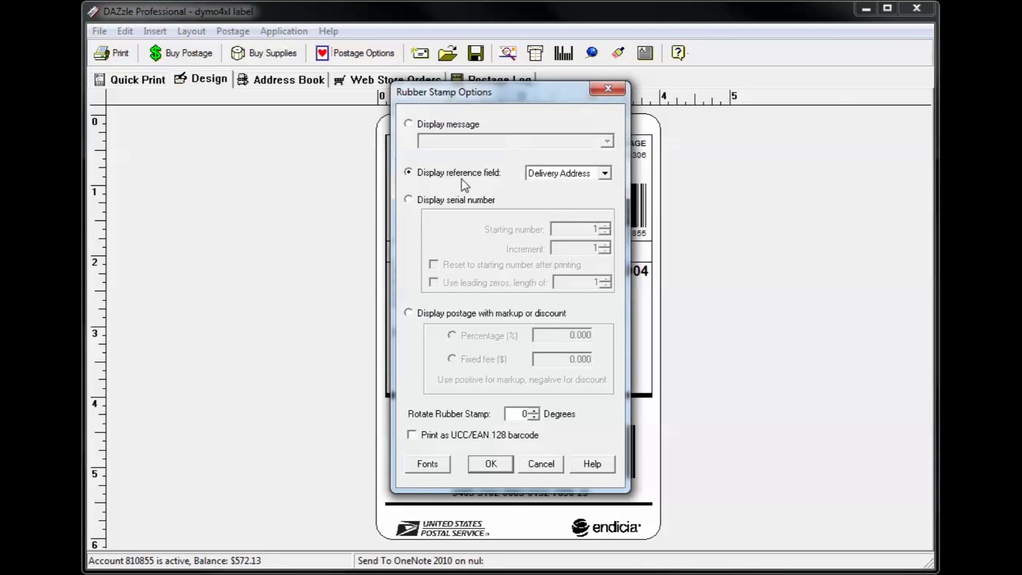
pyautogui.click(560, 175)
pyautogui.click(554, 228)
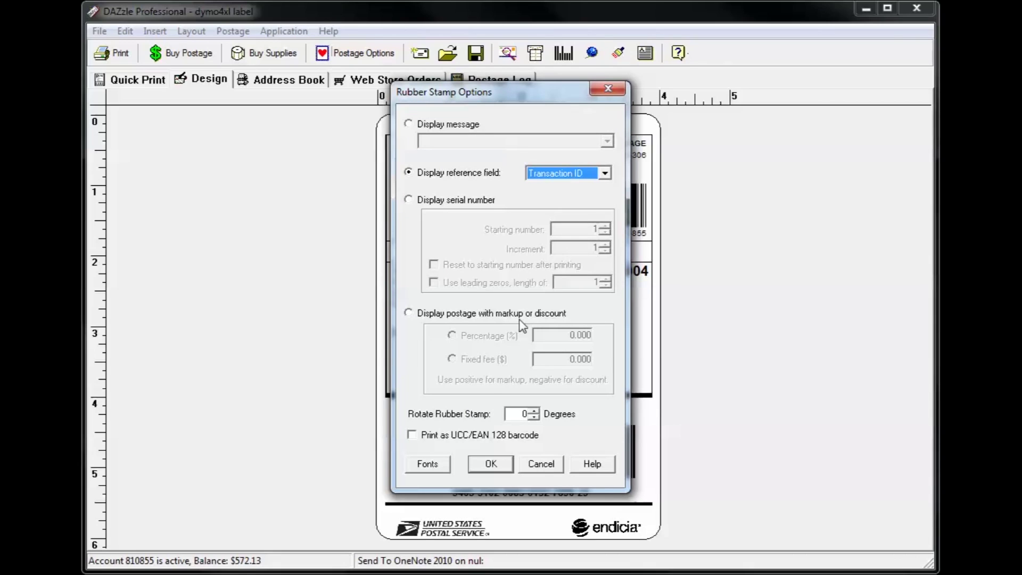
pyautogui.click(491, 464)
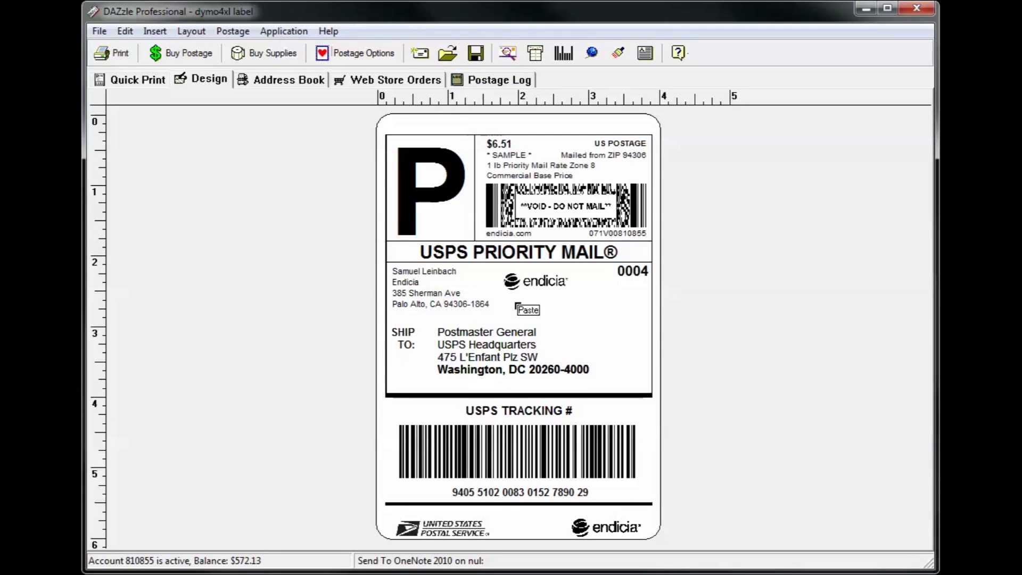
pyautogui.click(517, 308)
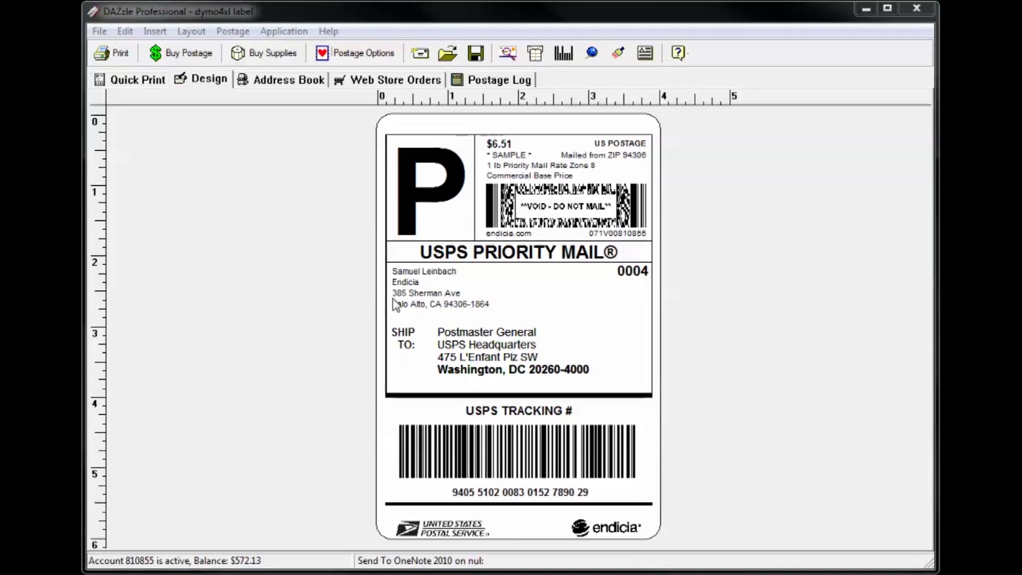
# Step: Replace the ship-to address with the pasted Canada Post Ottawa address
pyautogui.doubleClick(482, 351)
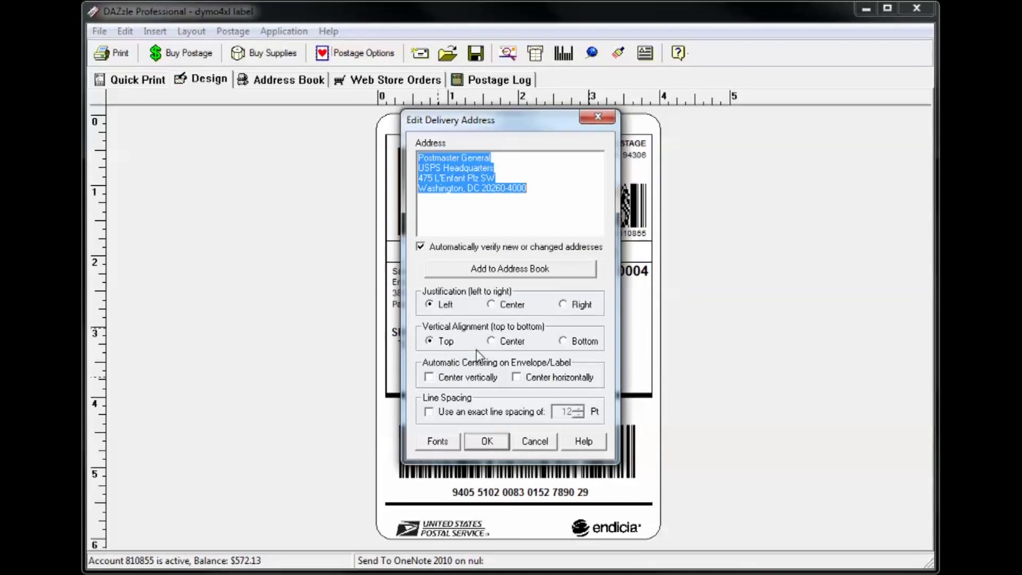
pyautogui.write('CANADA POST 2701 RIVERSIDE DR. STE. 165 OTTAWA, ON  K1A 0B1 CANADA')
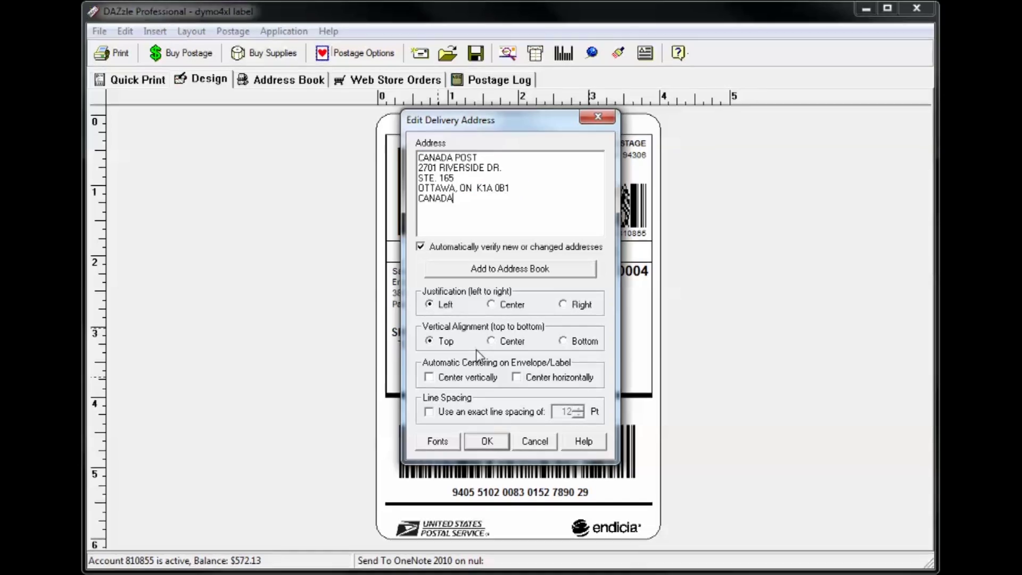
pyautogui.click(487, 439)
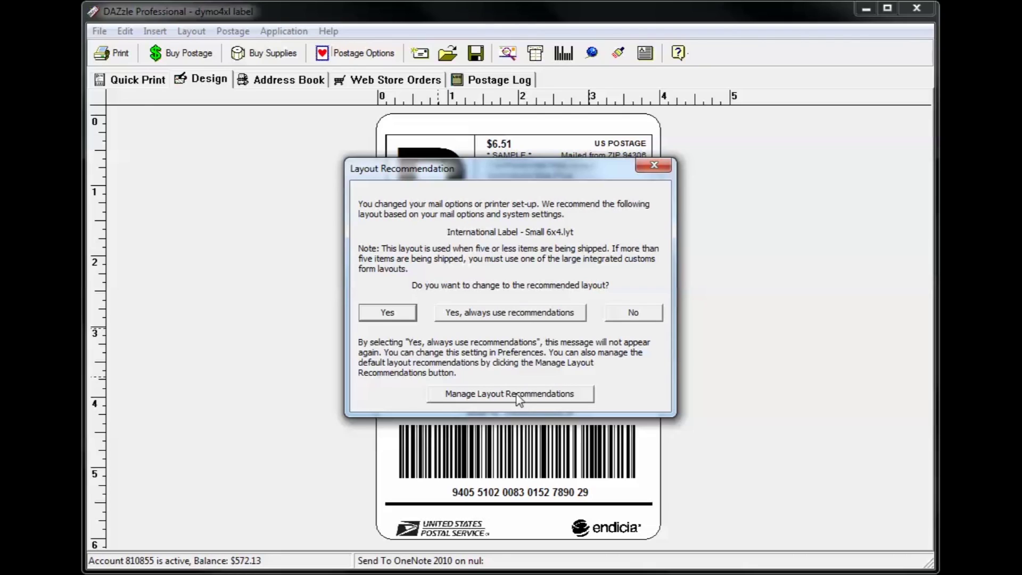
# Step: Accept the recommended International Label - Small 6x4 layout, leaving the Layout Recommendations default layout unchanged
pyautogui.click(393, 315)
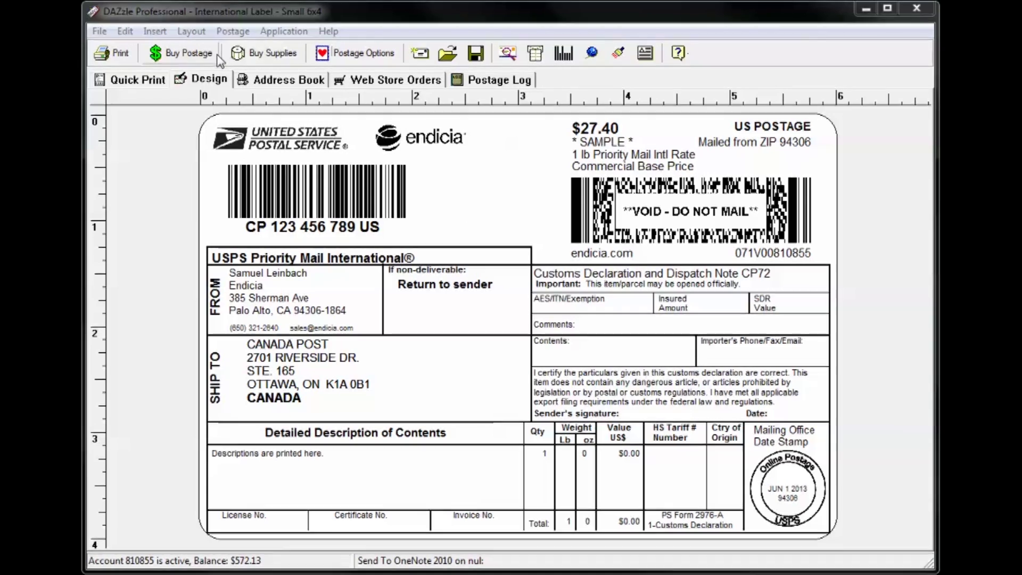
pyautogui.click(191, 31)
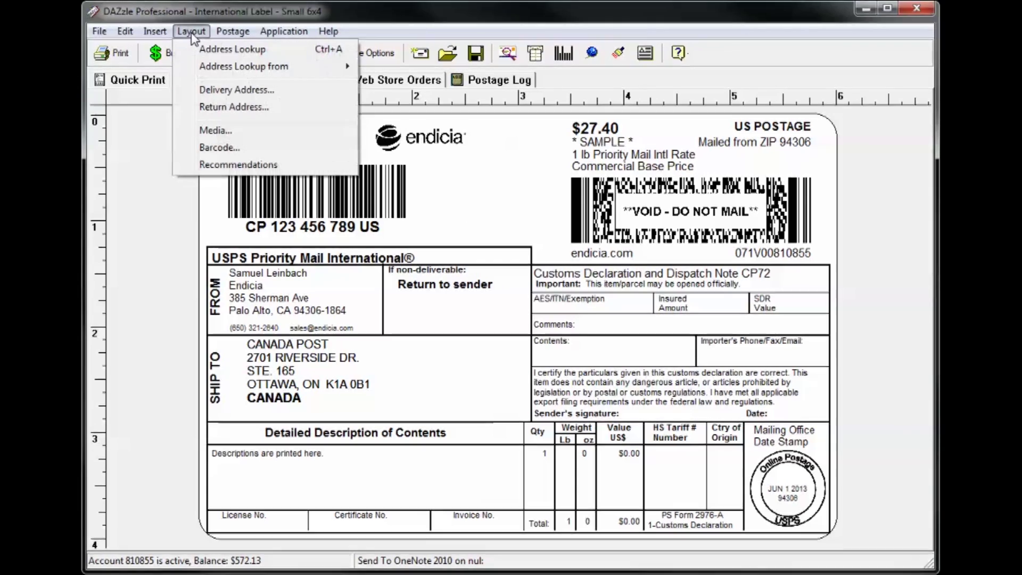
pyautogui.click(215, 164)
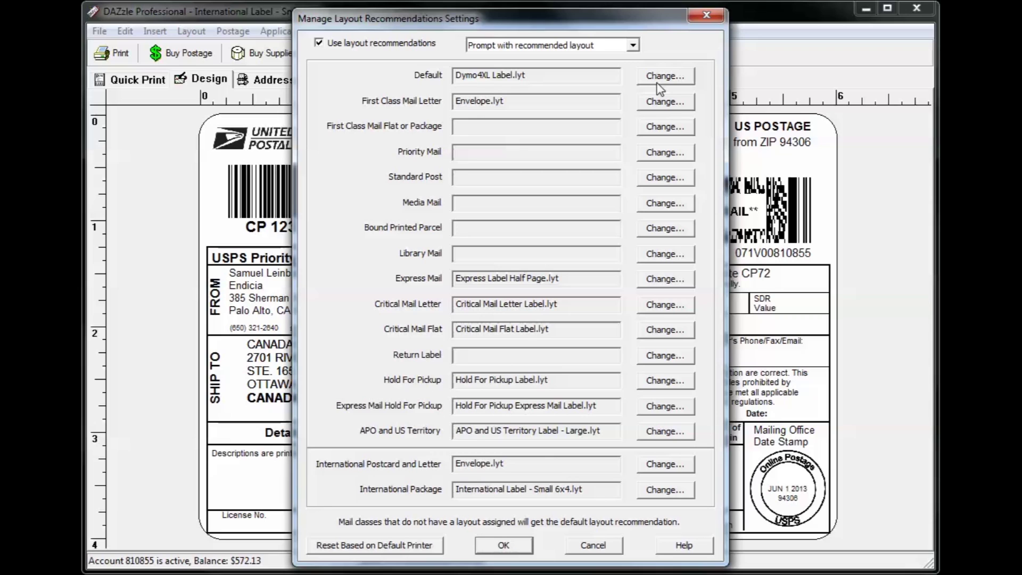
pyautogui.click(660, 78)
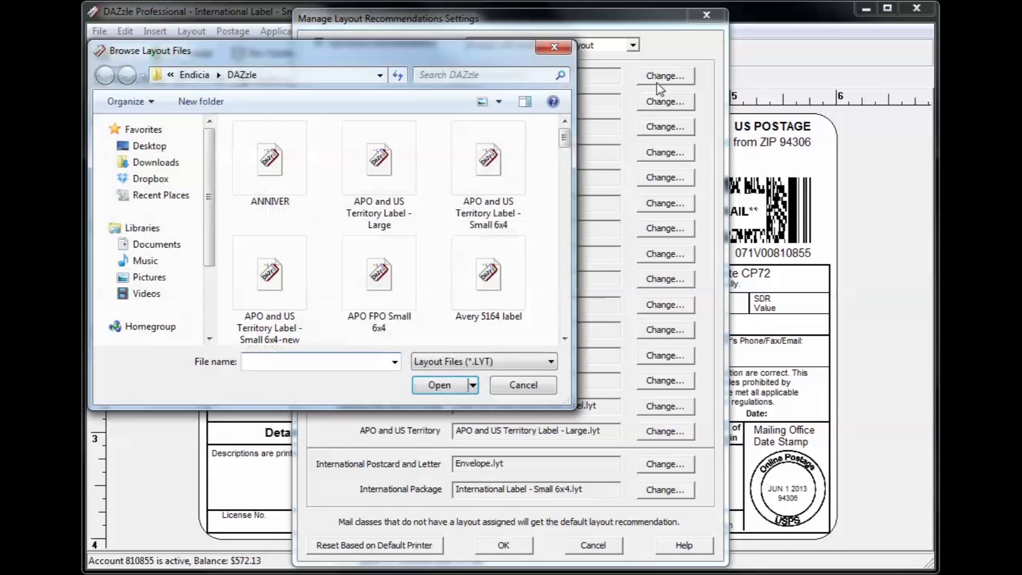
pyautogui.click(522, 384)
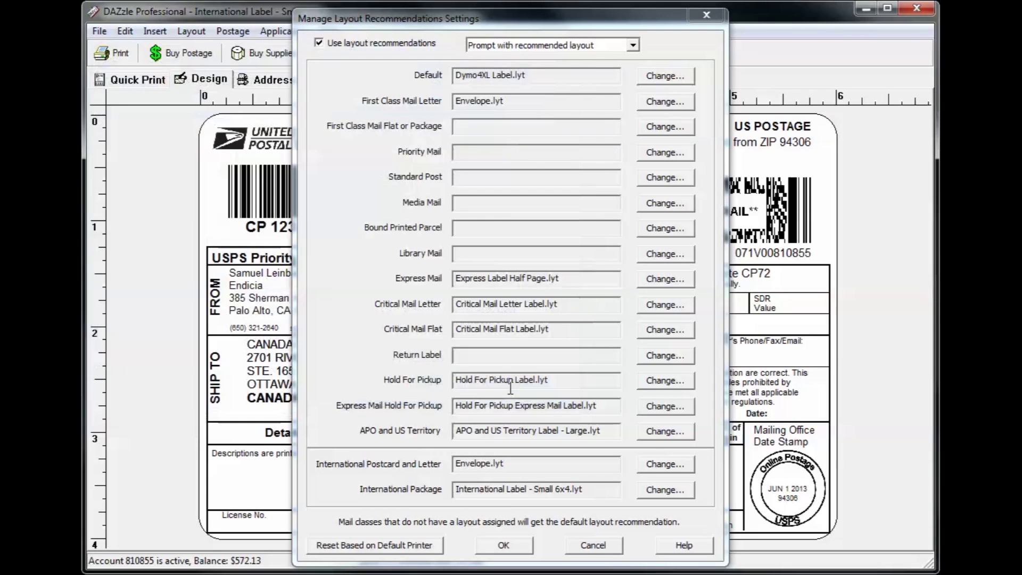
pyautogui.click(517, 543)
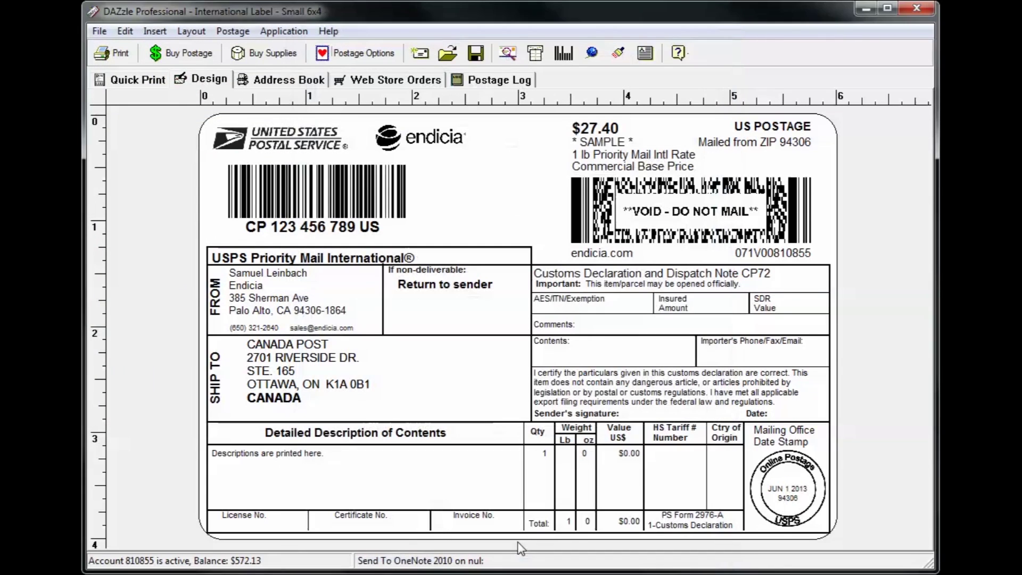
# Step: In File > Preferences, keep Use layout recommendations checked with Prompt with recommended layout
pyautogui.click(100, 32)
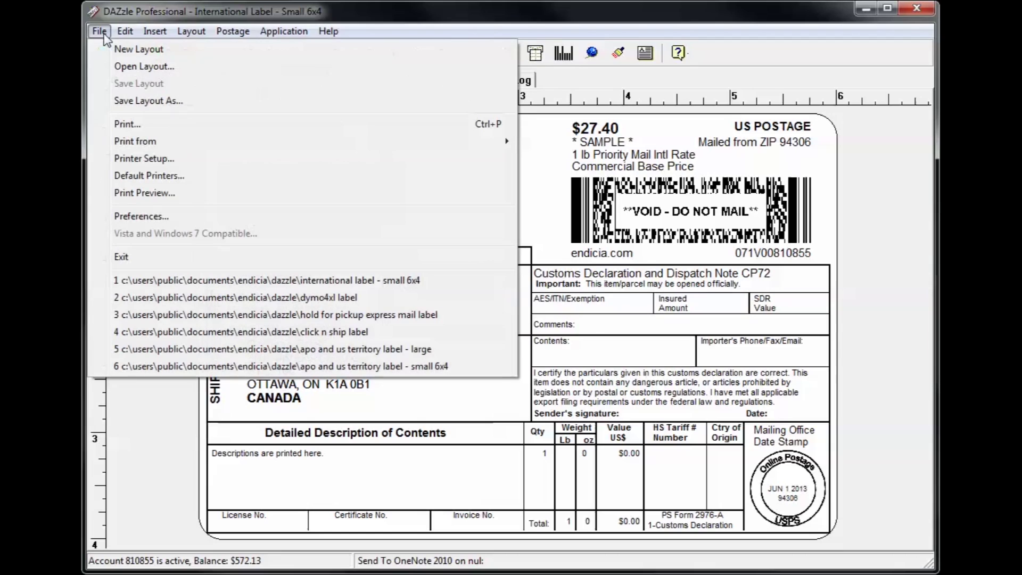
pyautogui.click(140, 216)
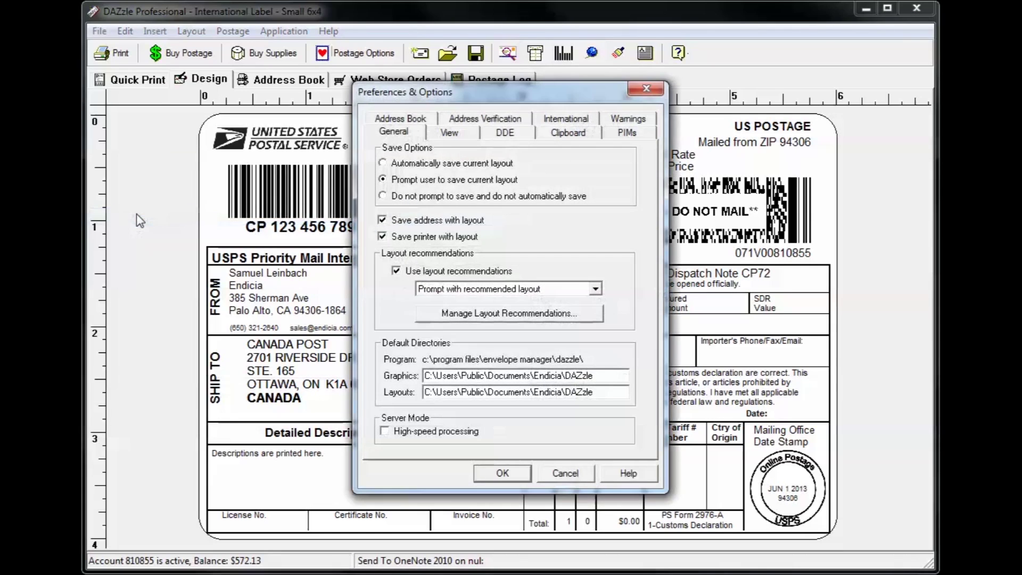
pyautogui.click(396, 272)
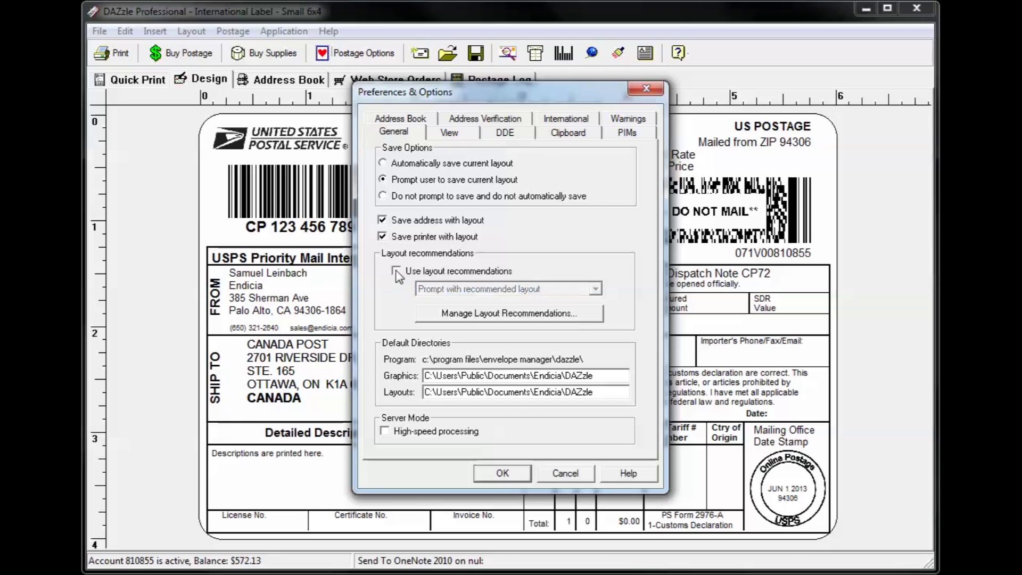
pyautogui.click(397, 272)
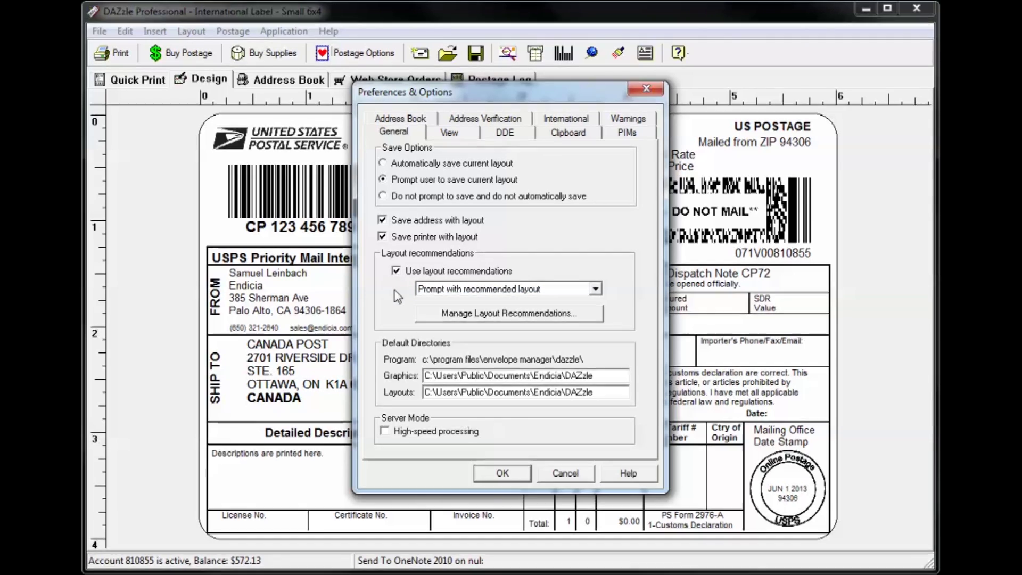
pyautogui.click(595, 290)
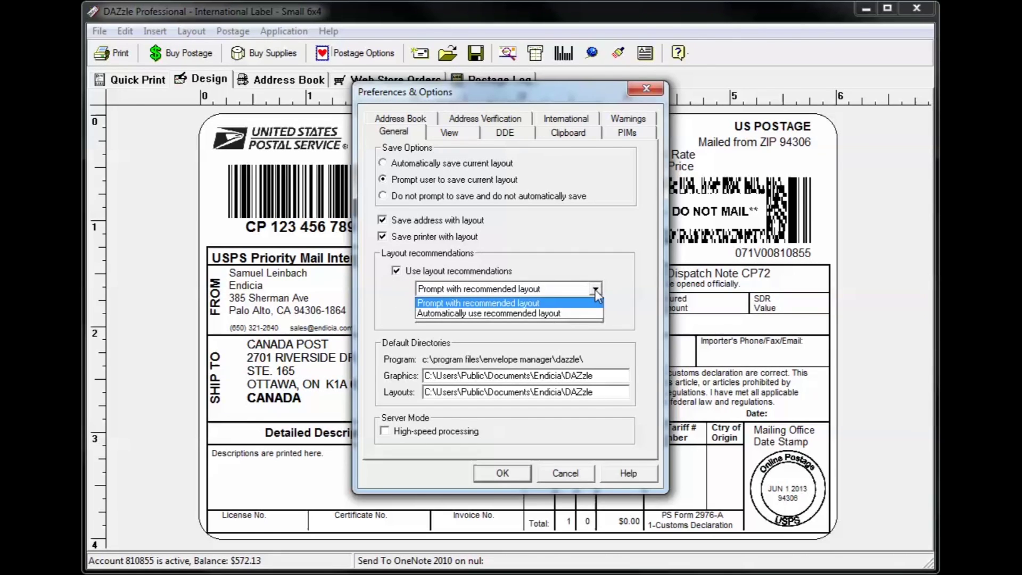
pyautogui.click(595, 291)
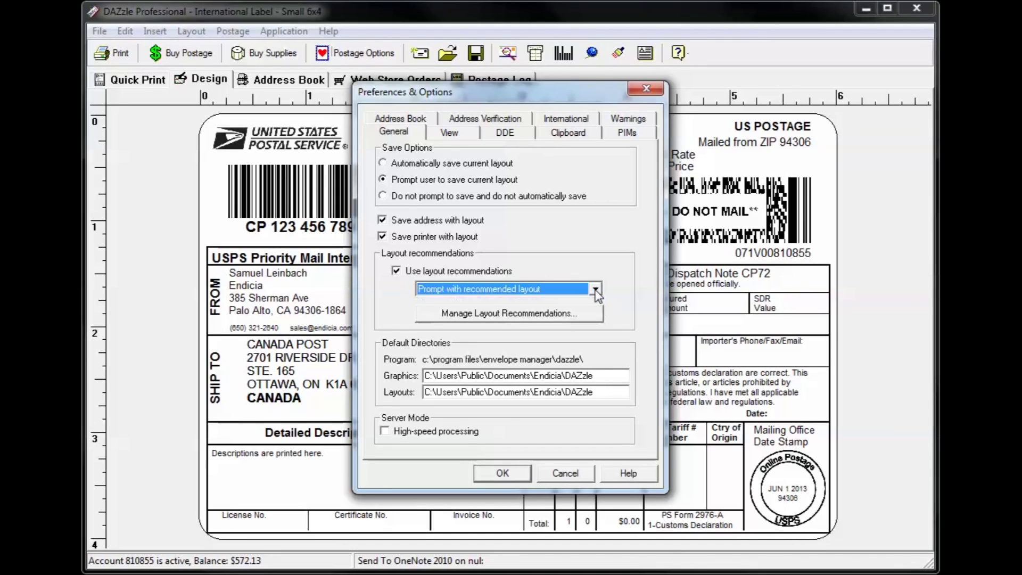